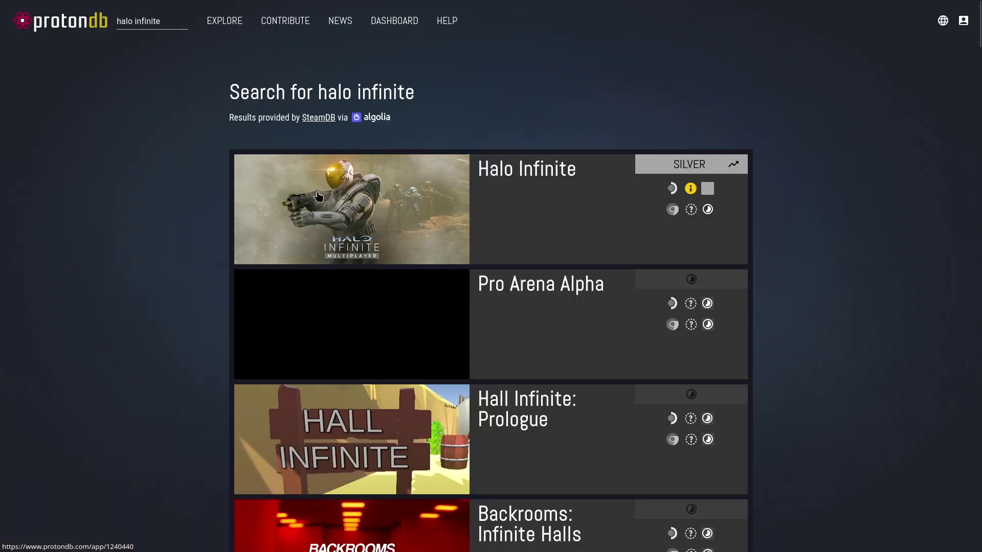
Read the Silver rating tooltip on Halo Infinite's ProtonDB search result.
mouse_move(698, 168)
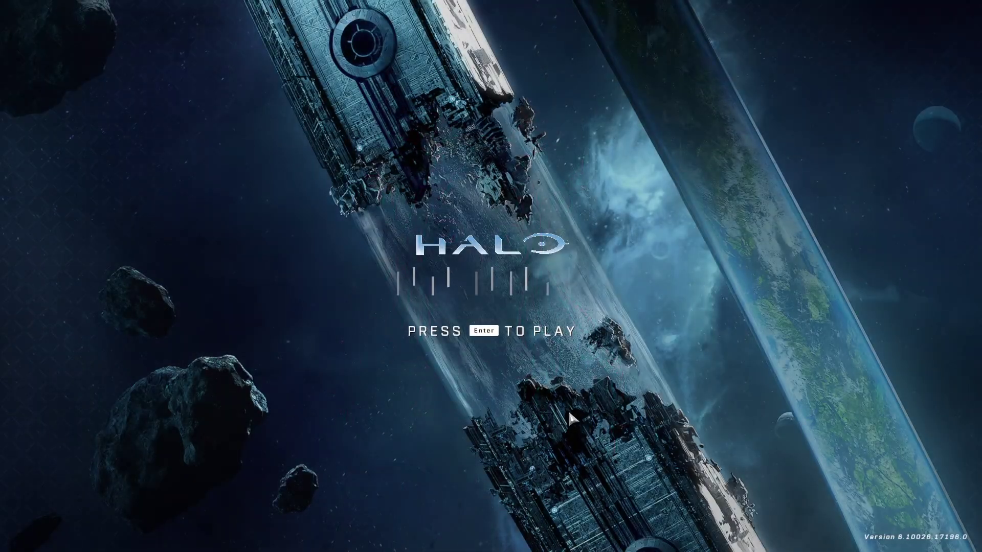
Start Halo Infinite from the title screen and dismiss the Xbox Live profile error with OKAY.
left_click(529, 338)
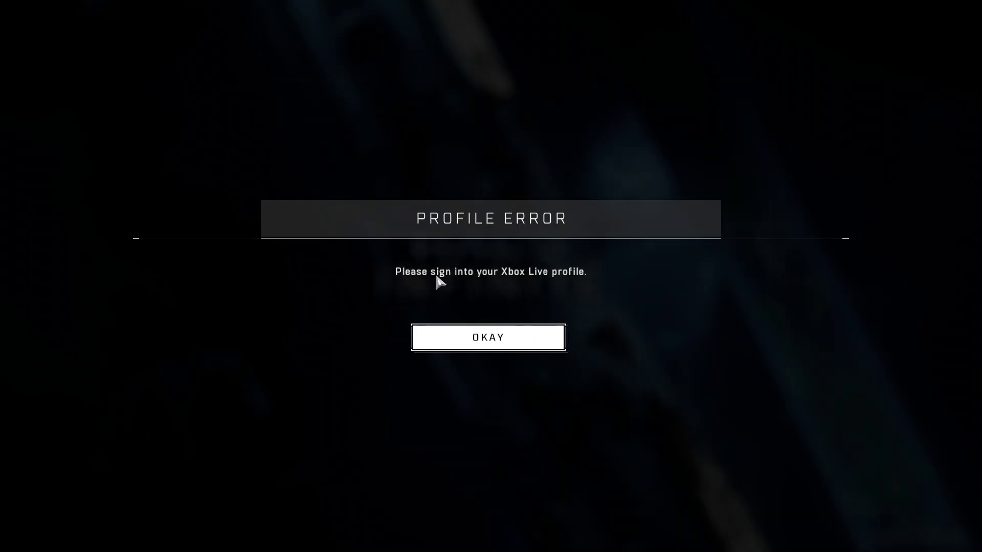
left_click(493, 341)
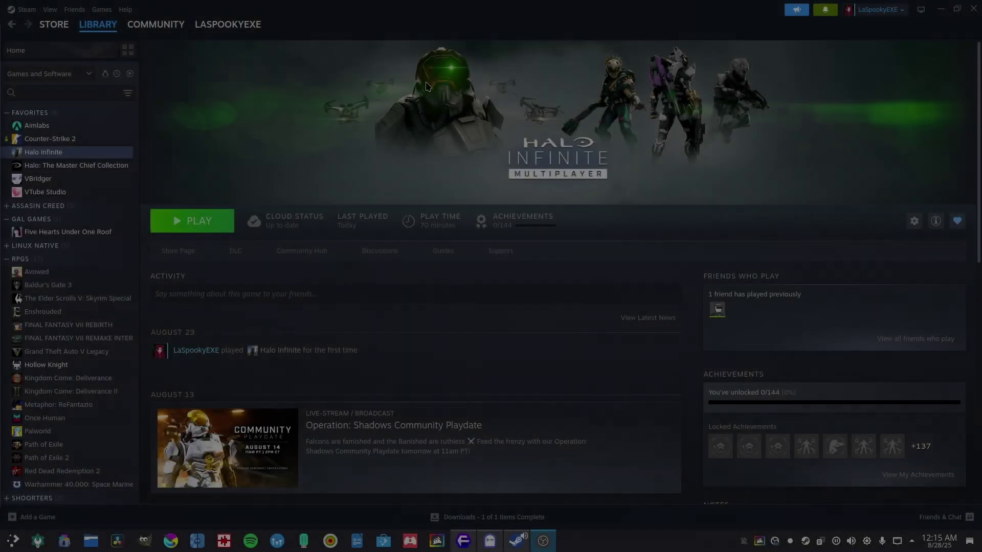
Switch off GPU accelerated rendering in web views in Steam's Interface settings.
left_click(50, 9)
mouse_move(23, 9)
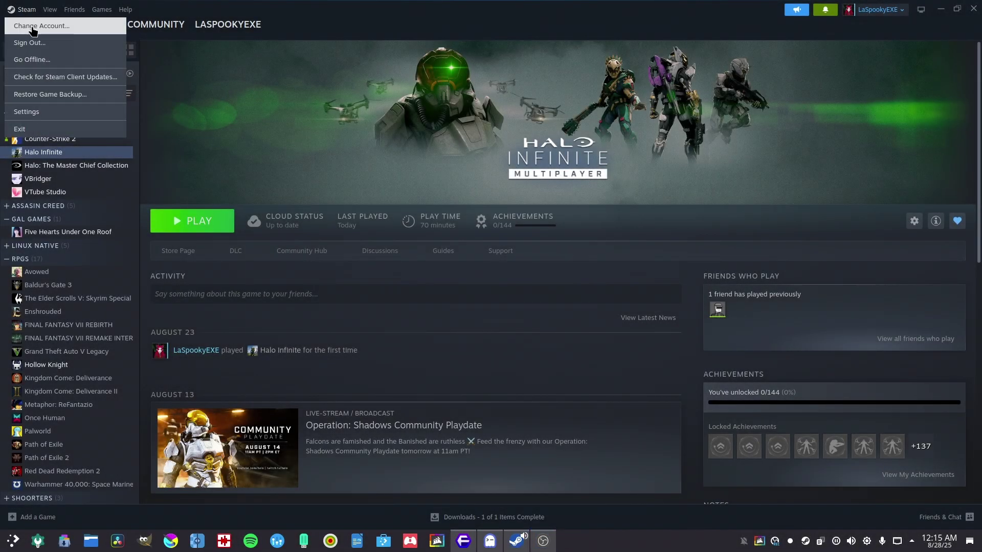
left_click(39, 111)
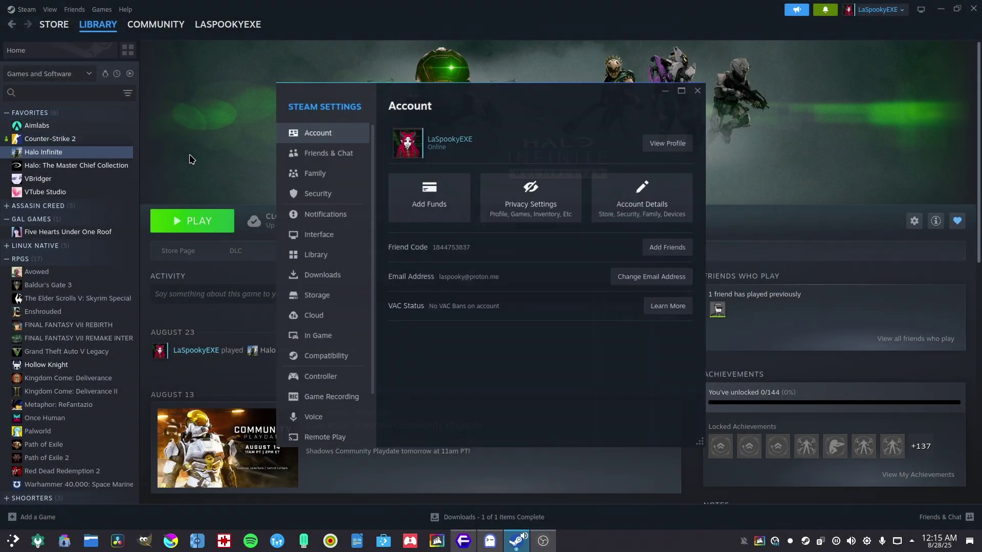
left_click(347, 228)
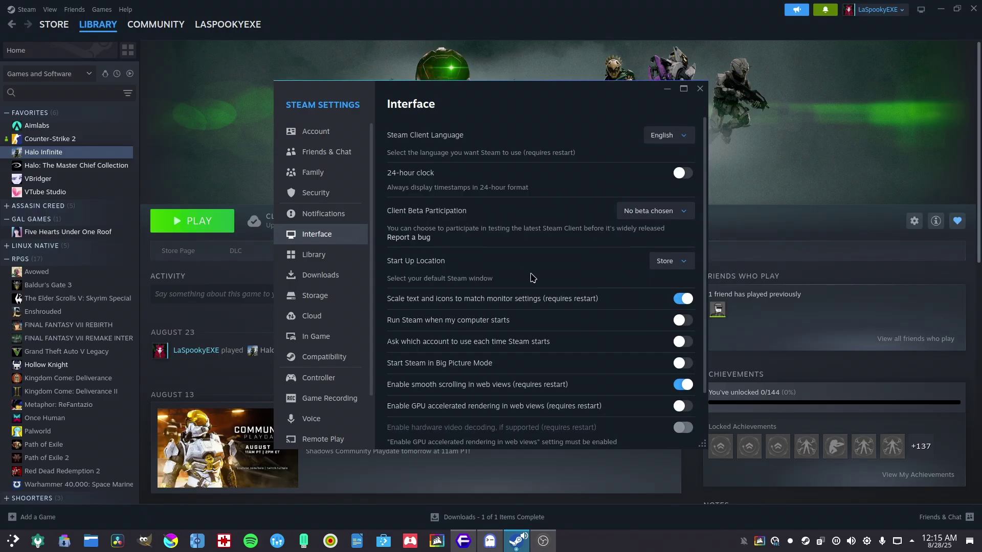
scroll(560, 305, "down", 2)
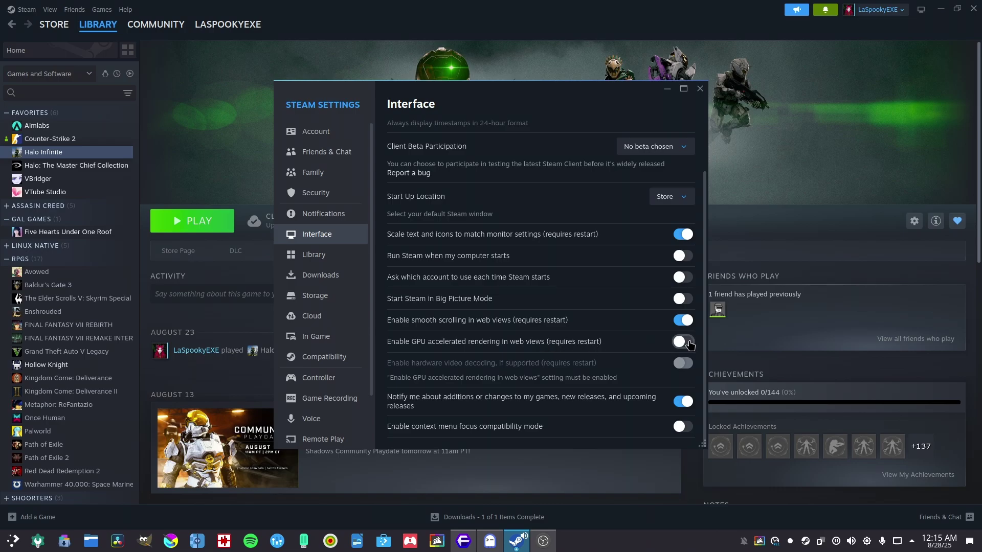
left_click(683, 342)
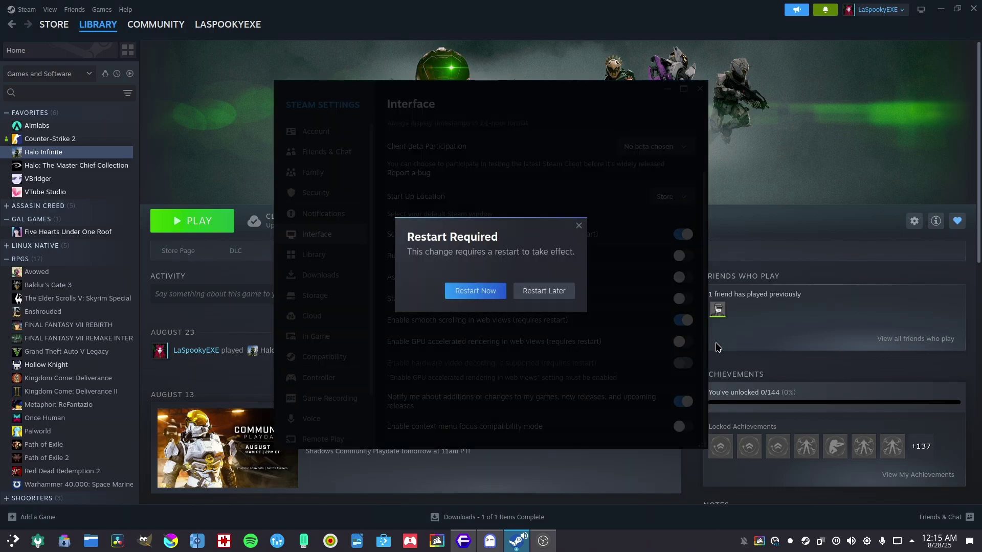
Restart Steam and open the Halo: The Master Chief Collection page in the Library.
left_click(480, 290)
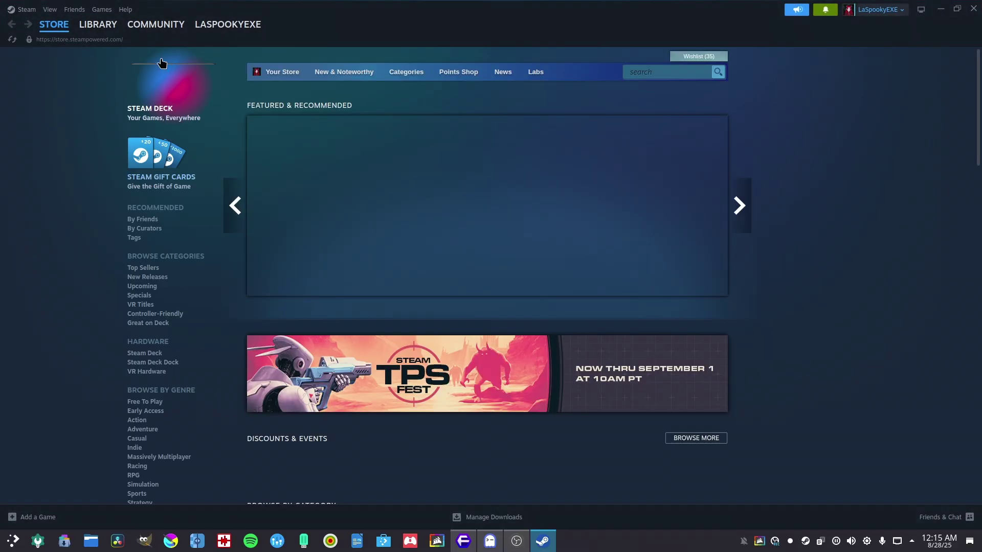
left_click(97, 24)
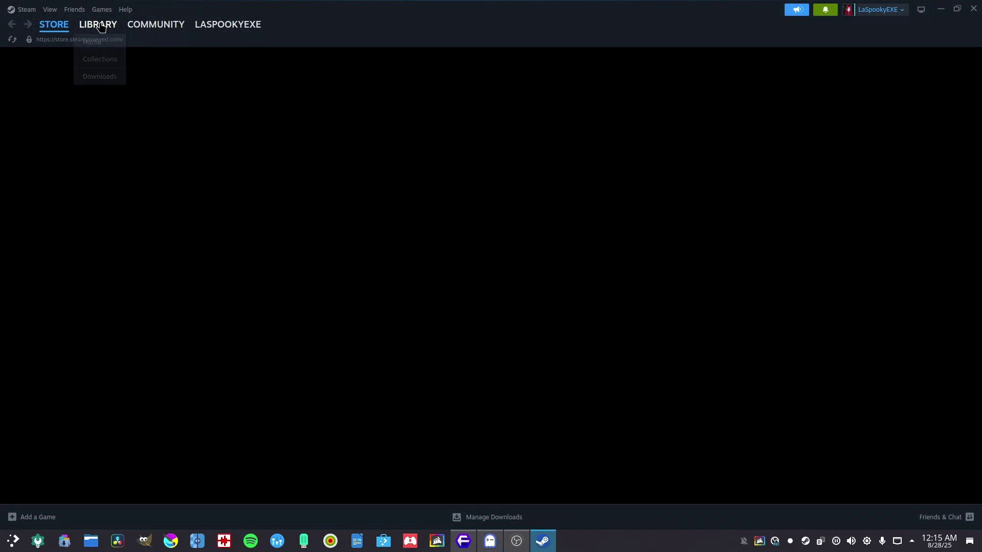
left_click(115, 165)
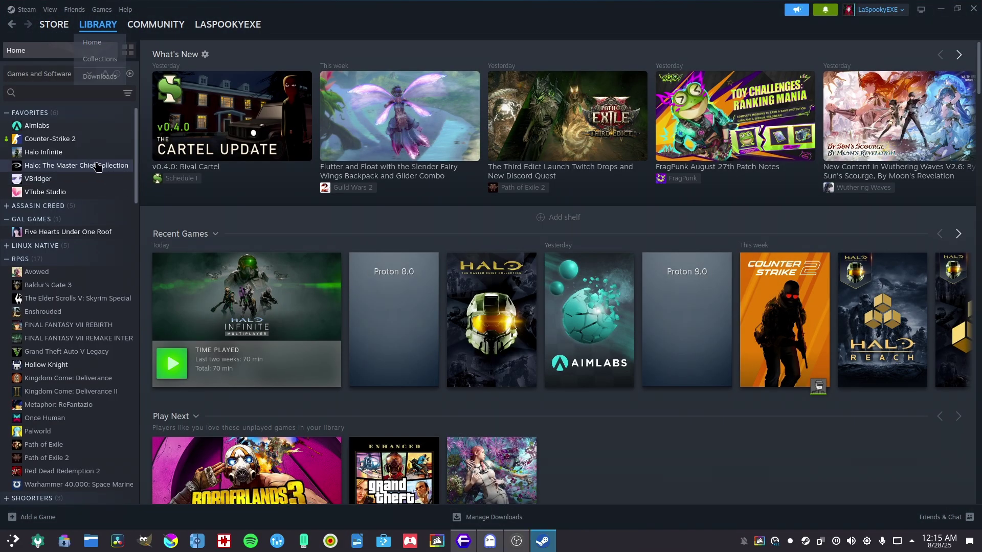
Set Halo Infinite's compatibility tool to Proton Experimental and launch the game.
left_click(67, 153)
right_click(68, 154)
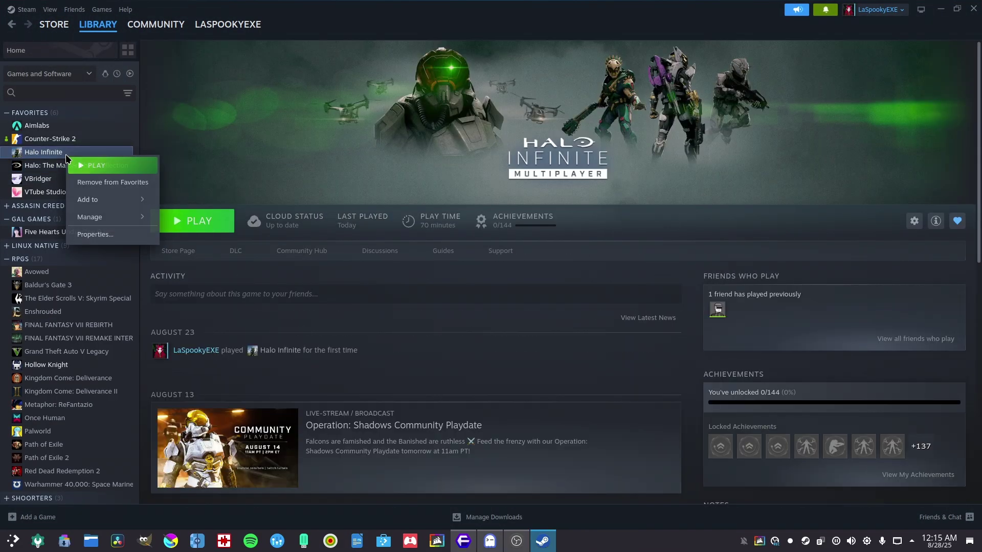
left_click(84, 246)
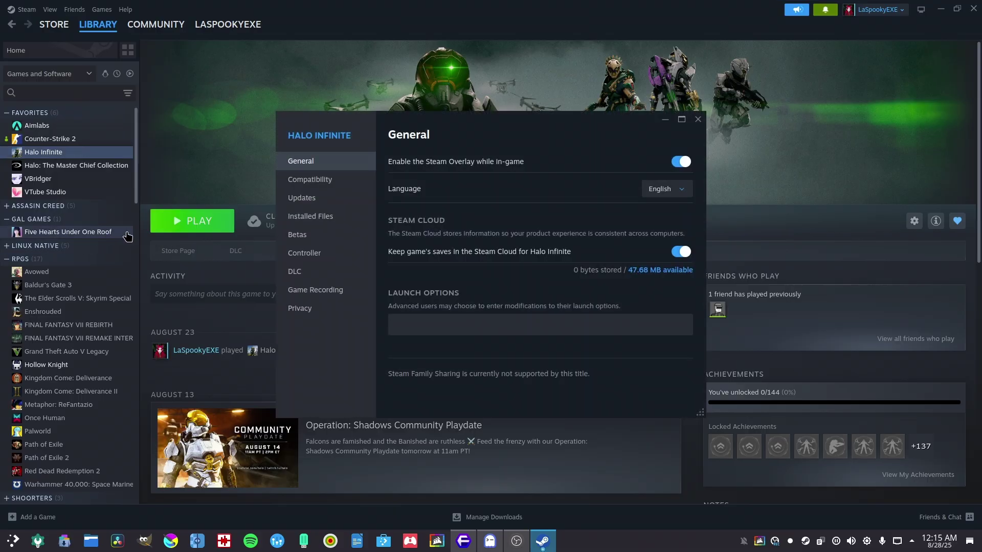
left_click(330, 177)
left_click(435, 185)
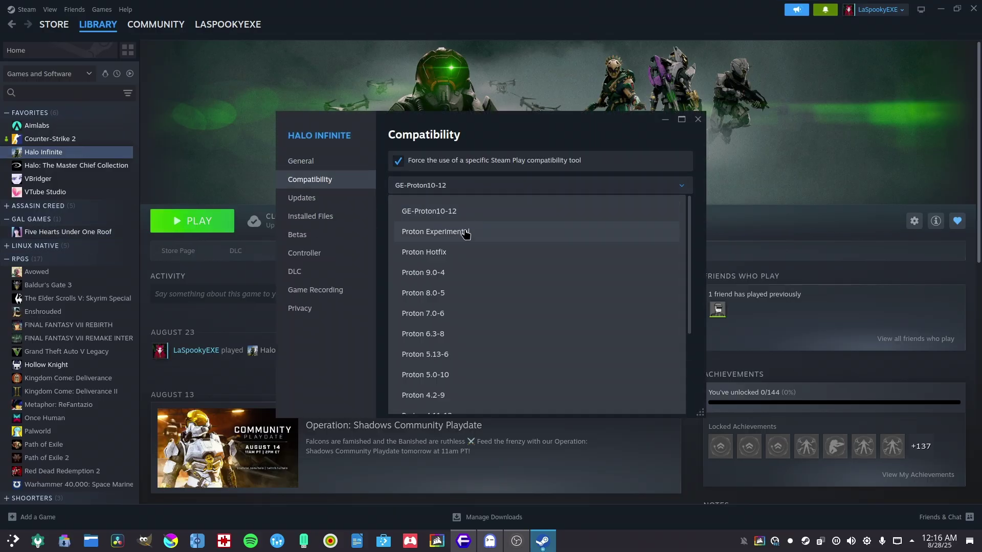
left_click(464, 231)
left_click(697, 120)
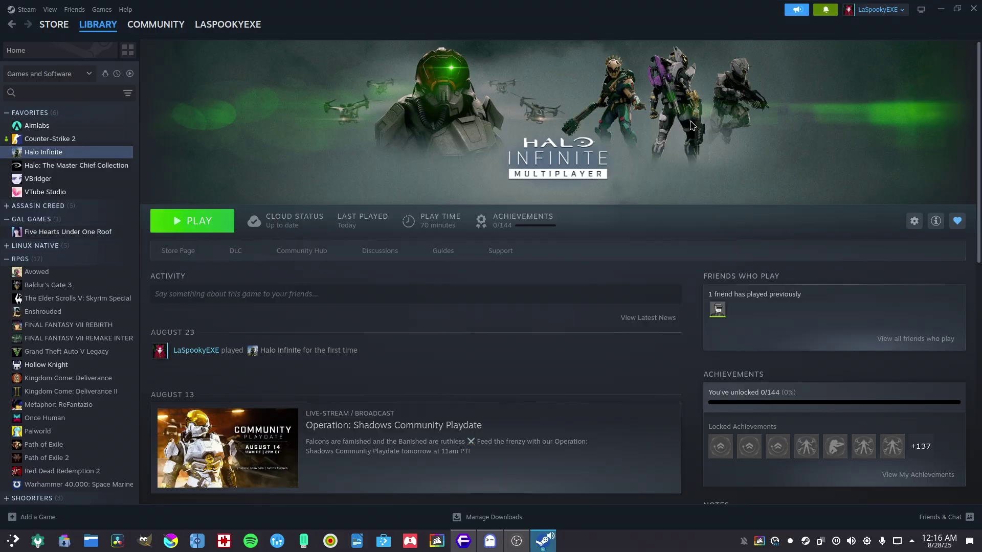
left_click(209, 225)
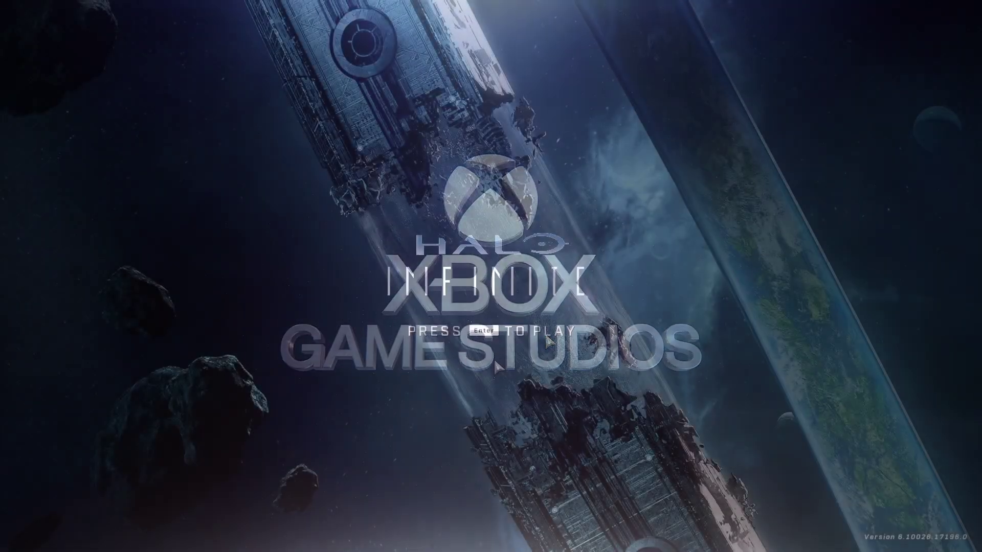
Sign in to Halo Infinite with the Microsoft account e-mail and confirm with Let's go.
key("Return")
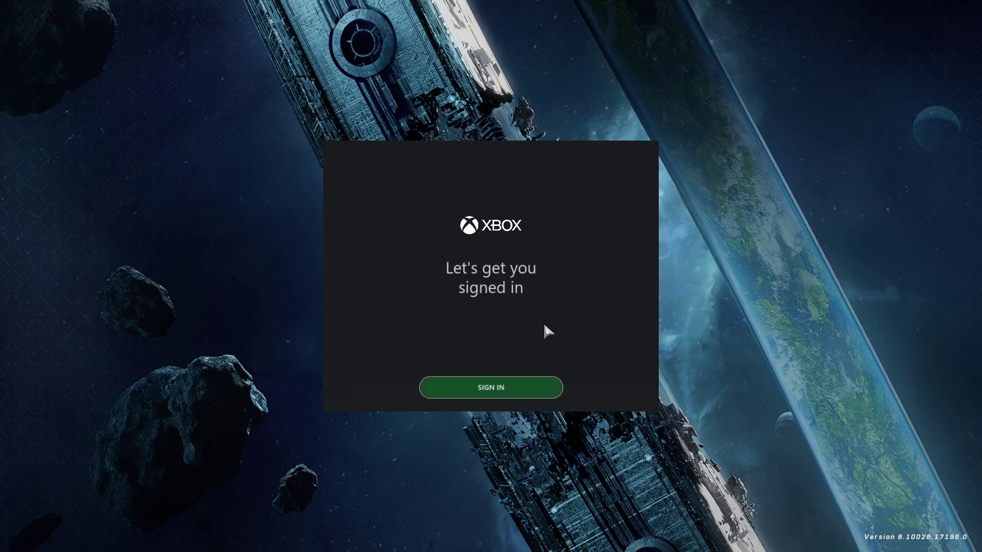
left_click(497, 390)
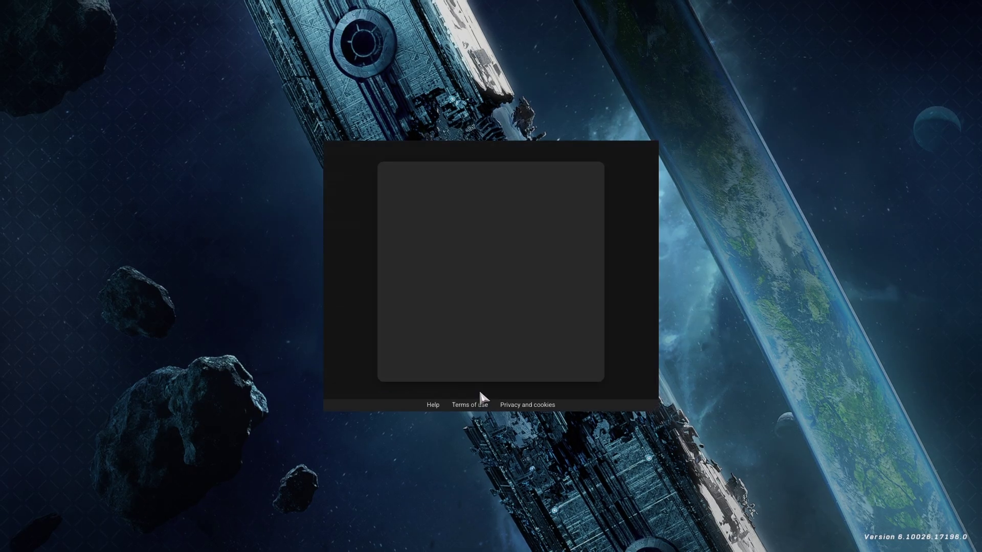
left_click(479, 278)
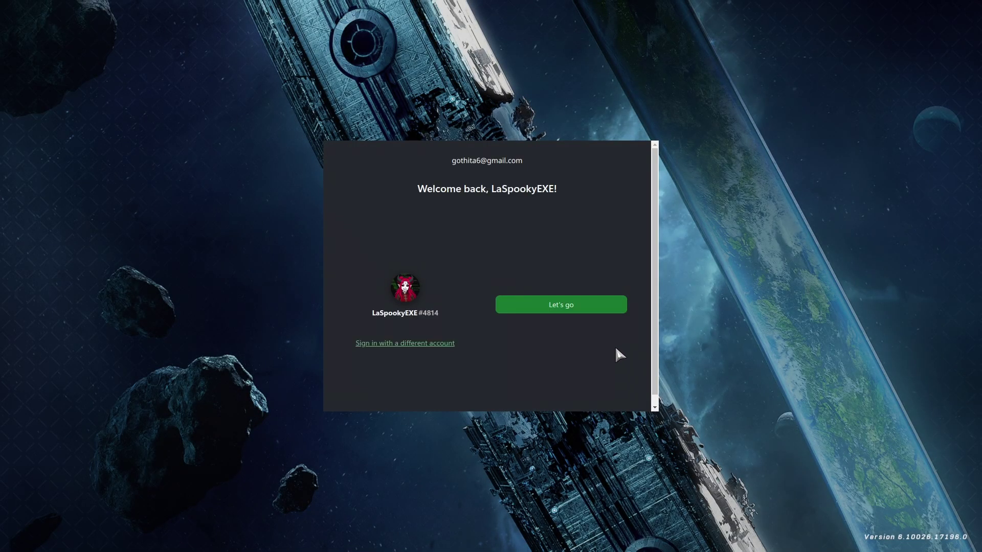
left_click(562, 311)
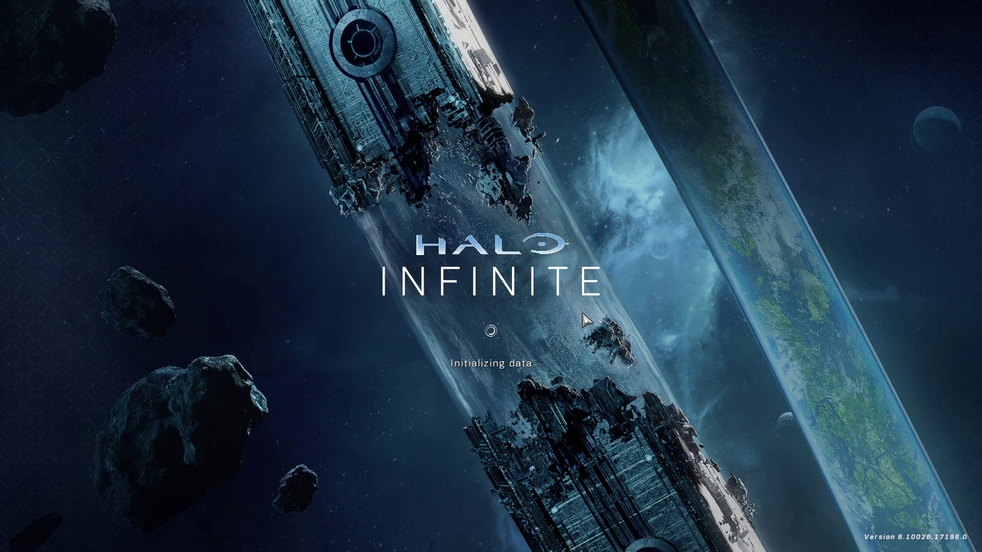
Open Halo Infinite's Video settings and scroll to the frame rate options.
key("Escape")
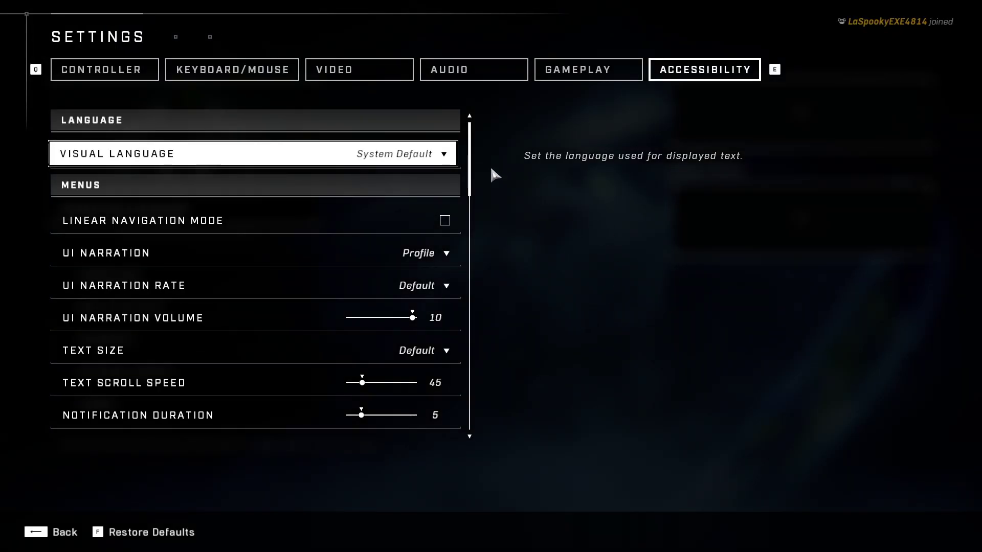
left_click(353, 72)
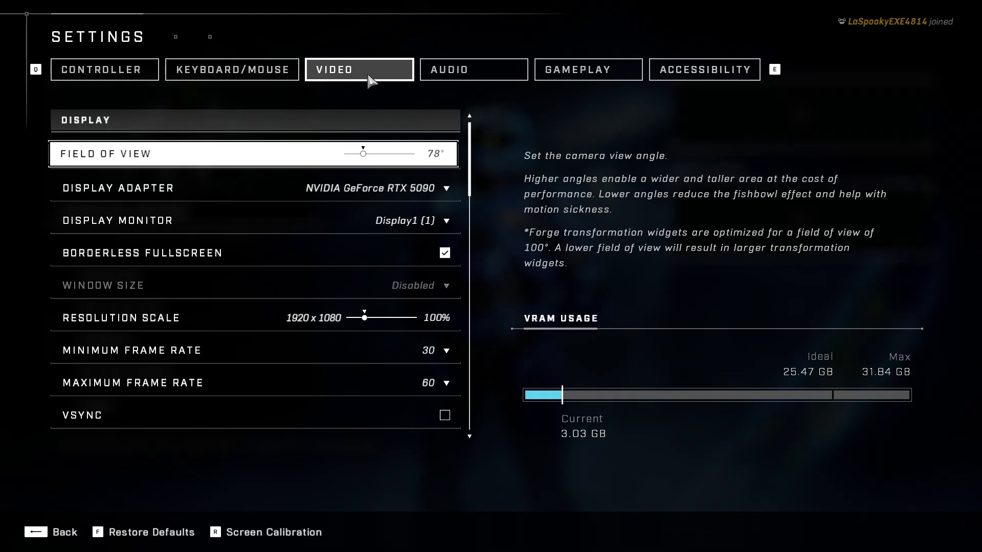
scroll(353, 220, "down", 4)
scroll(340, 238, "up", 4)
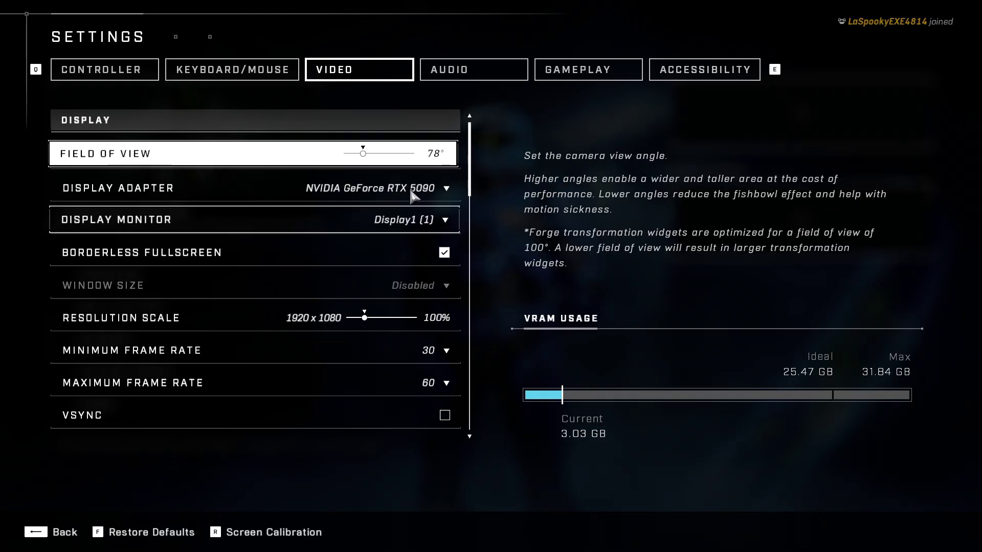
scroll(420, 221, "down", 3)
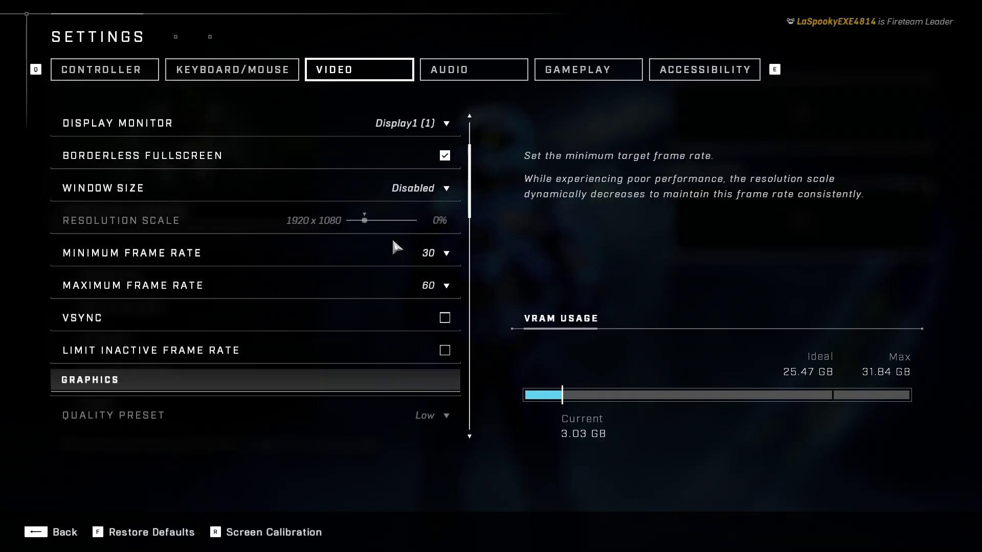
Set Minimum Frame Rate to 60 and Maximum Frame Rate to 144.
left_click(450, 258)
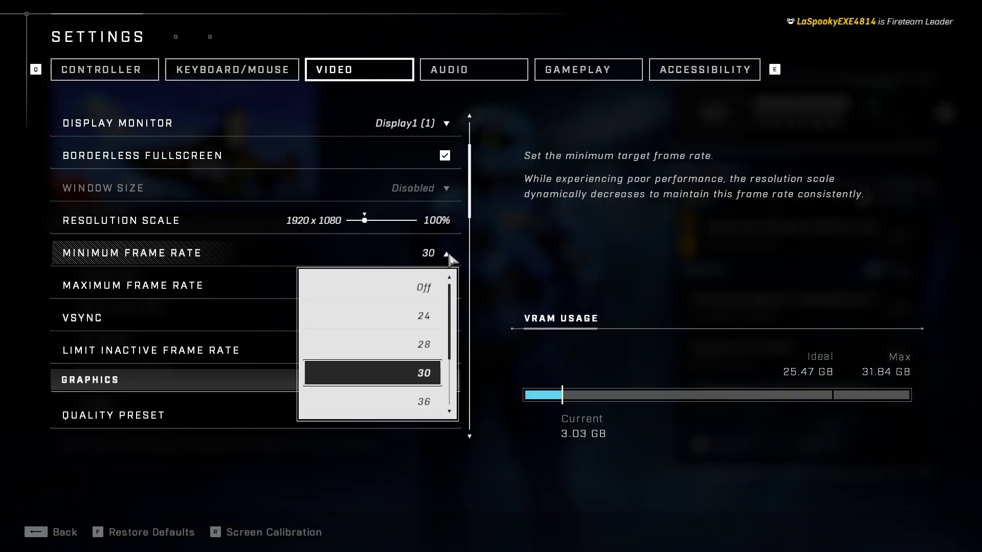
scroll(424, 378, "down", 2)
scroll(424, 391, "down", 1)
left_click(422, 373)
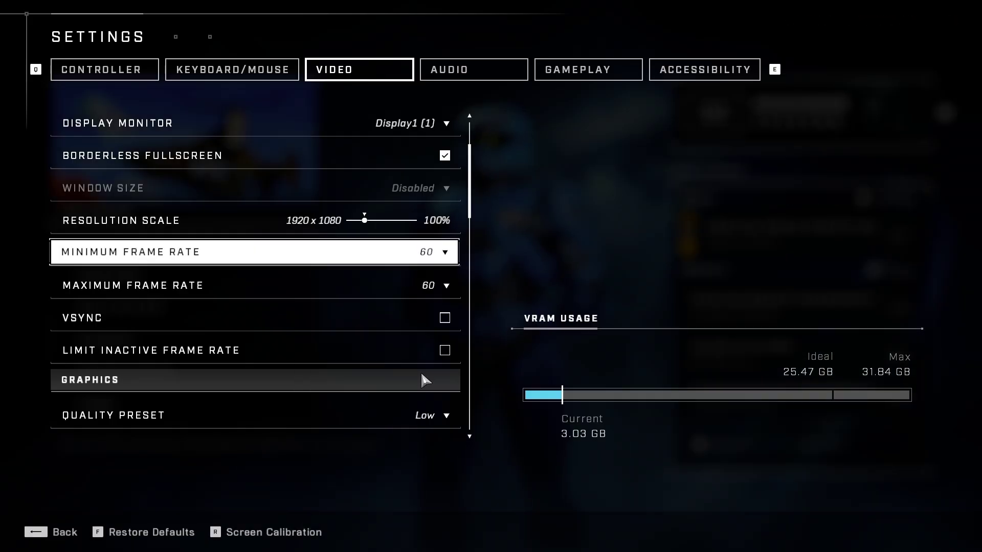
left_click(448, 288)
left_click(424, 406)
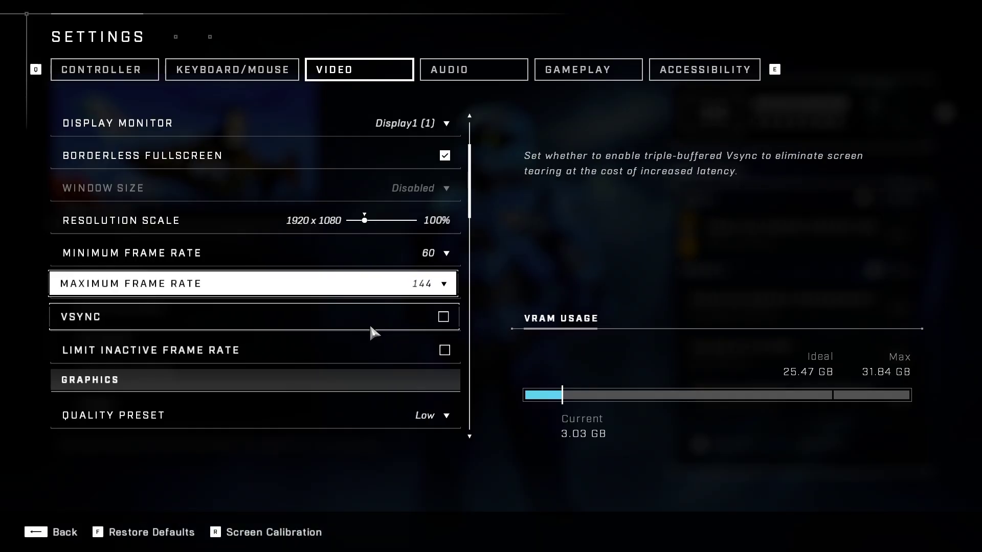
scroll(338, 331, "down", 14)
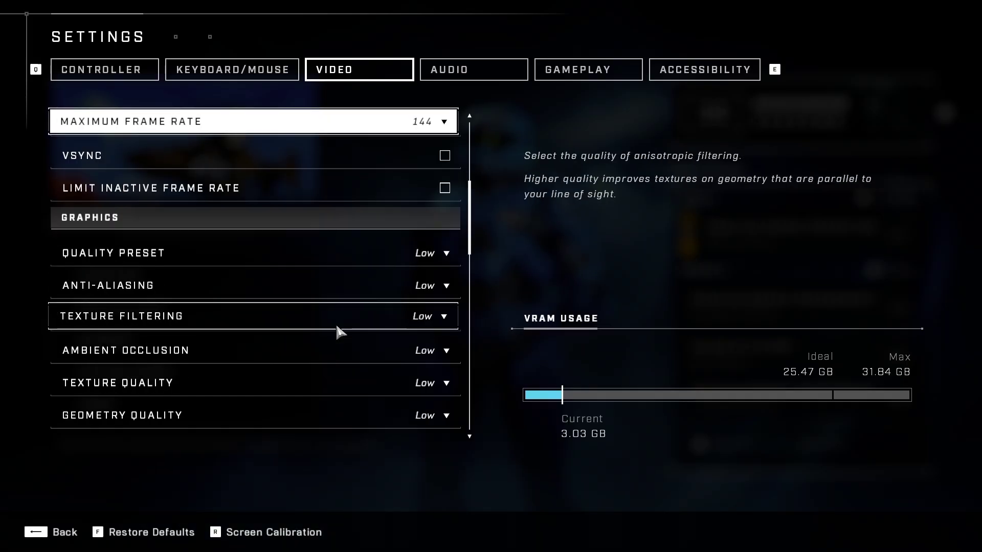
scroll(337, 332, "down", 11)
scroll(335, 332, "up", 18)
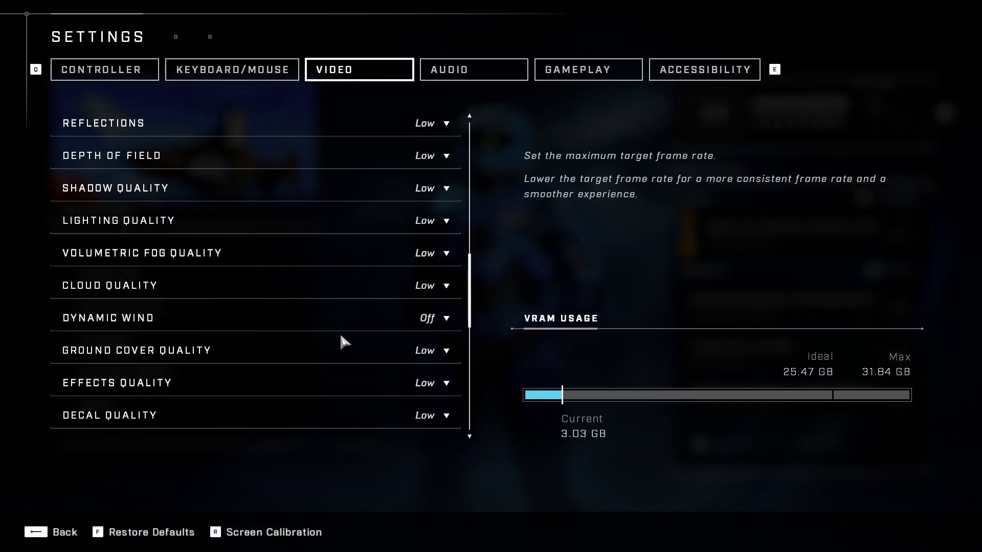
Apply the High Quality Preset and review the resulting graphics options.
scroll(358, 331, "up", 2)
left_click(441, 254)
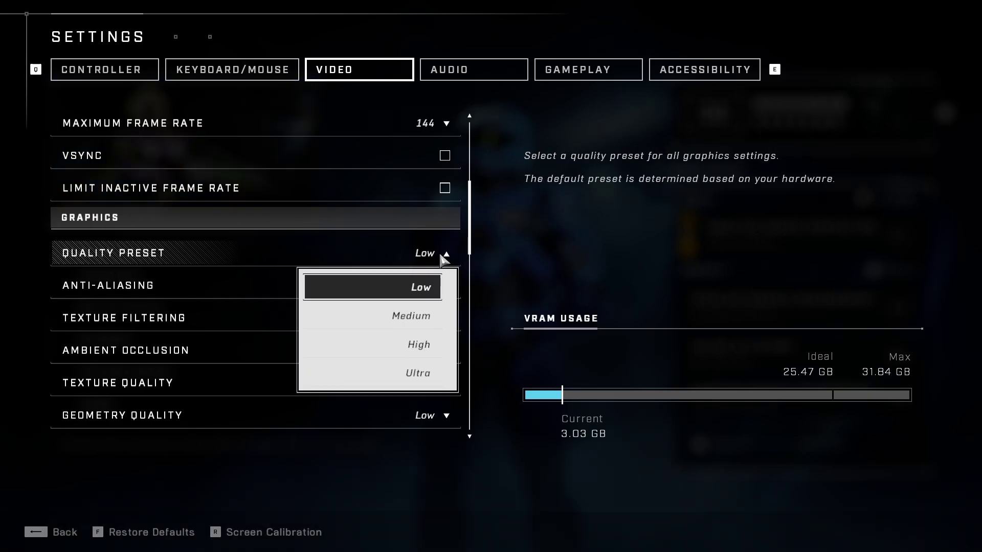
left_click(424, 349)
left_click(448, 283)
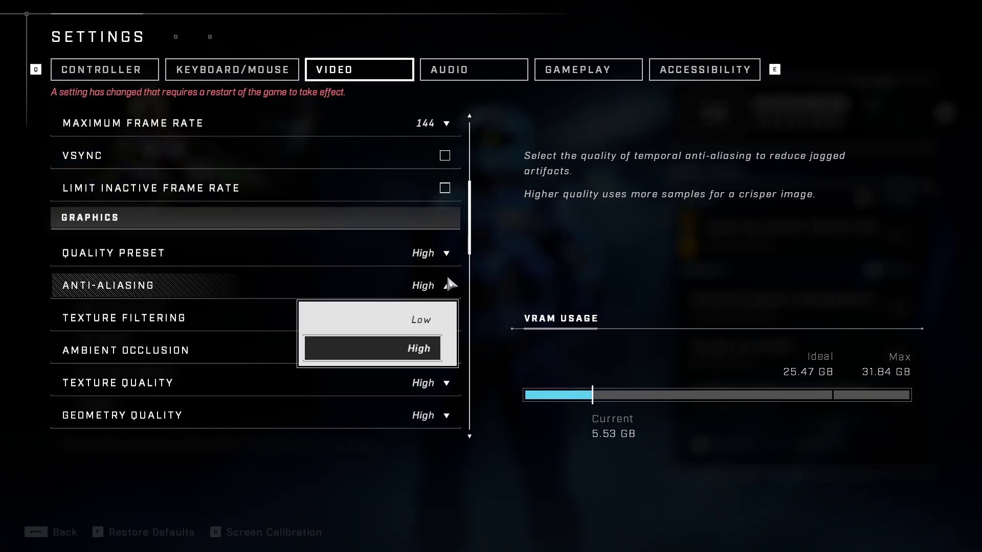
left_click(449, 284)
scroll(440, 307, "down", 19)
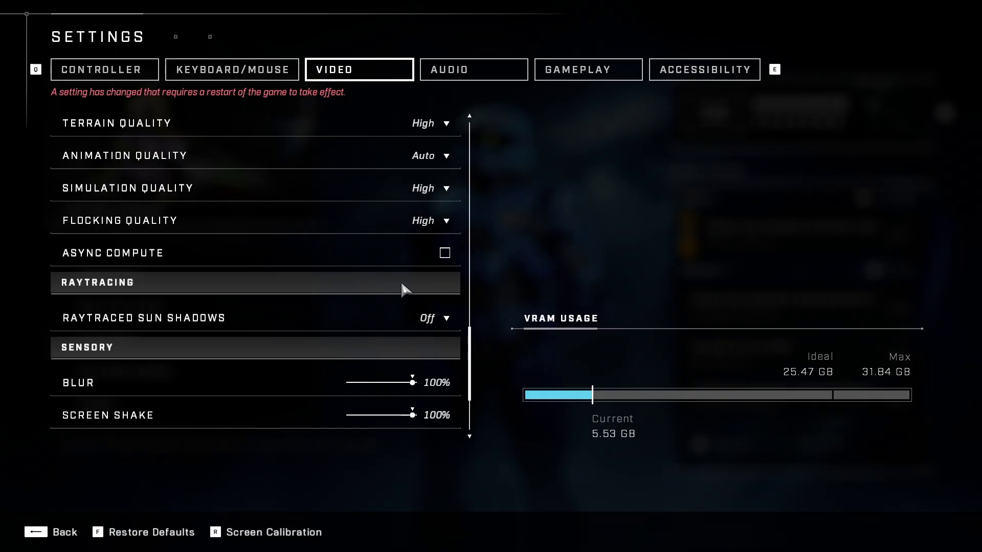
scroll(379, 339, "down", 4)
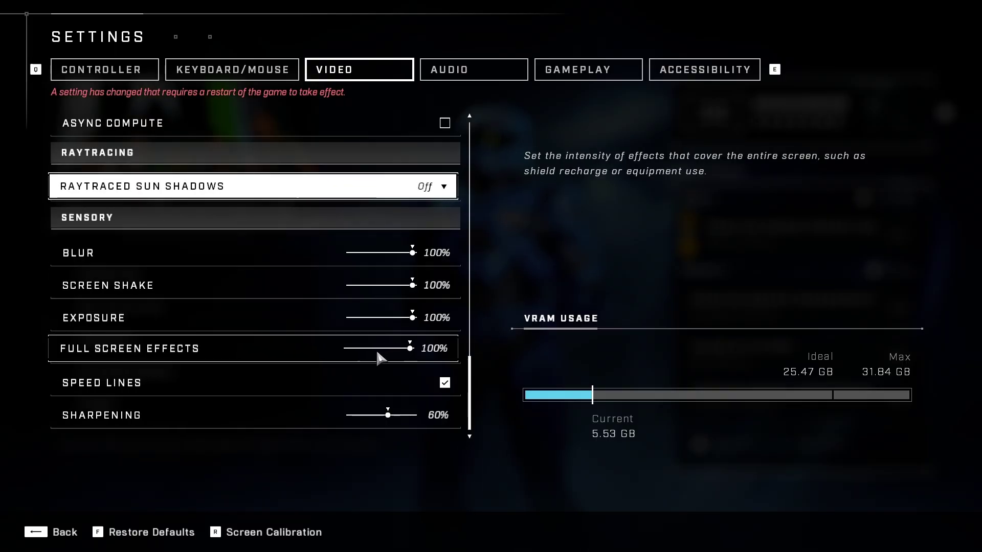
scroll(261, 340, "up", 3)
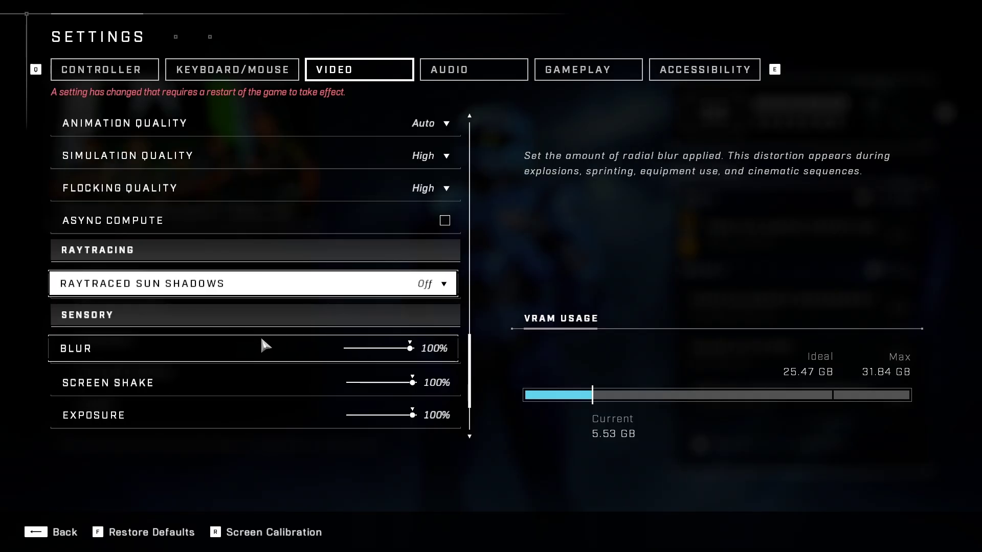
scroll(230, 312, "up", 3)
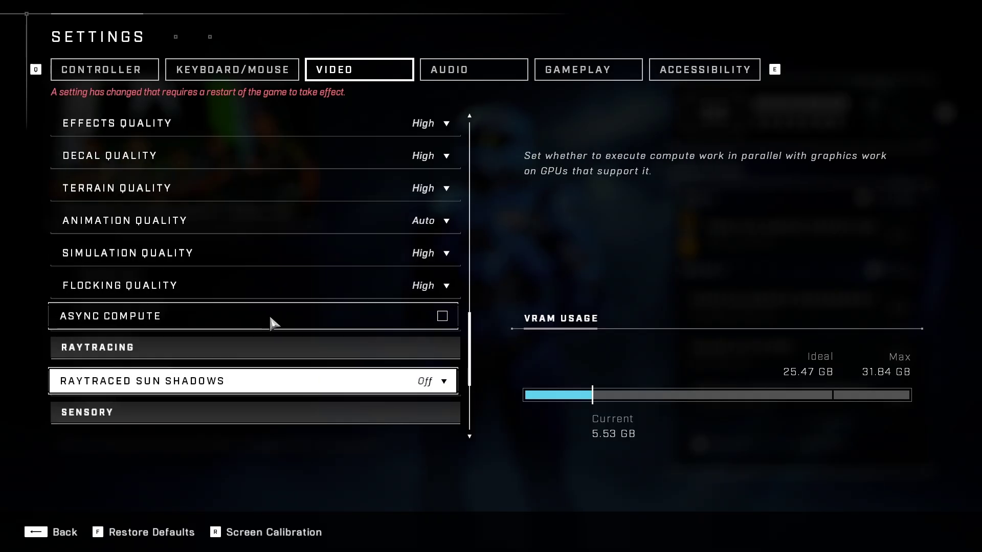
scroll(272, 323, "up", 11)
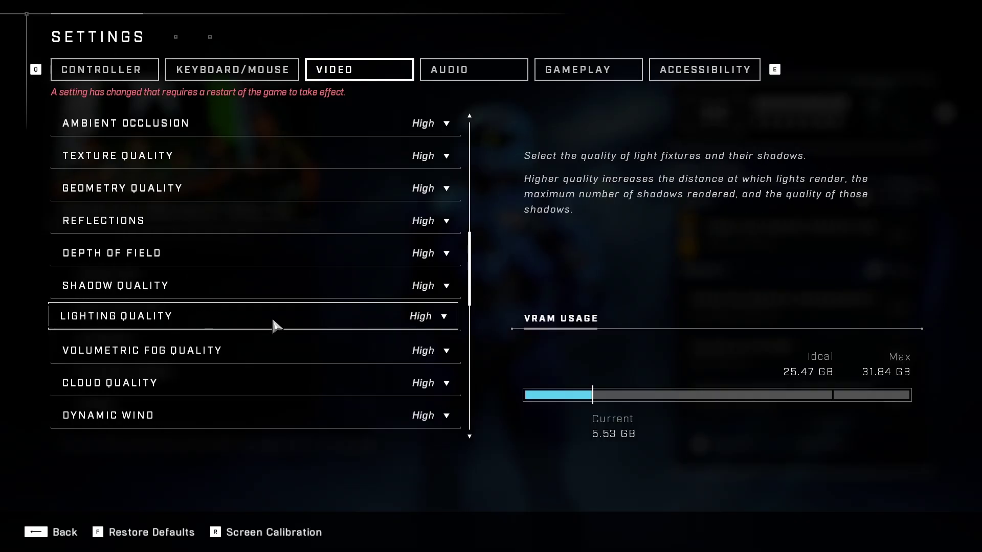
scroll(273, 325, "up", 13)
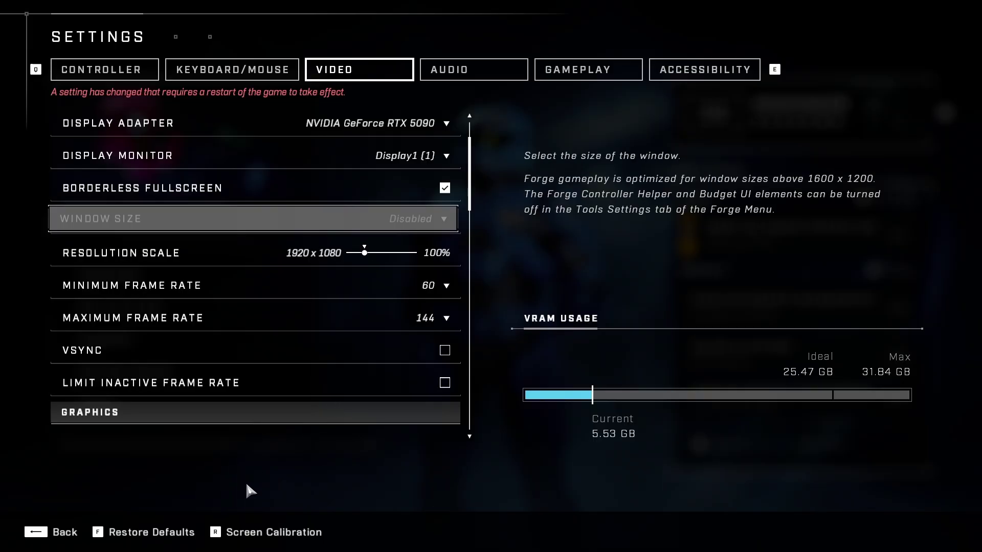
Look over the Keyboard/Mouse and Gameplay tabs, then exit Halo Infinite to the desktop.
left_click(266, 71)
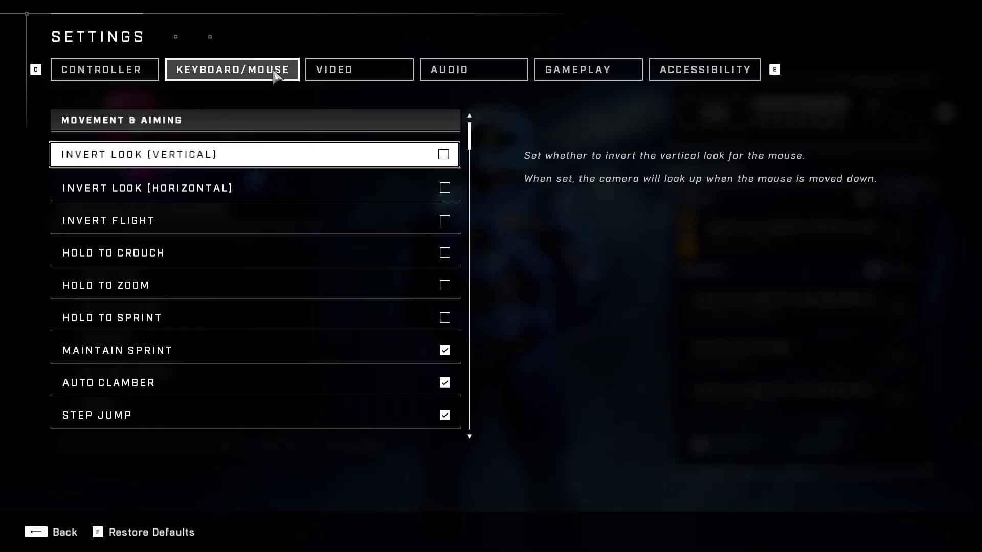
left_click(588, 69)
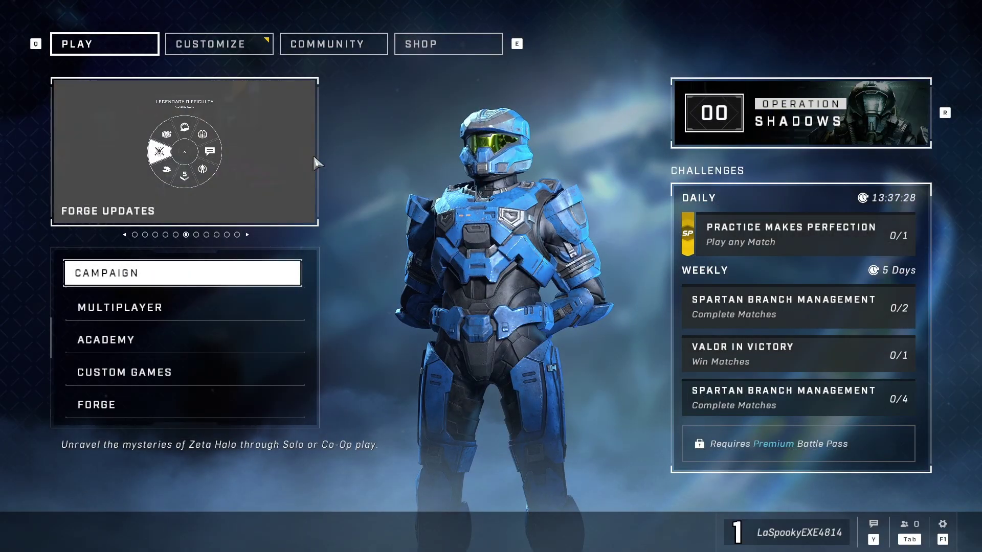
key("Escape")
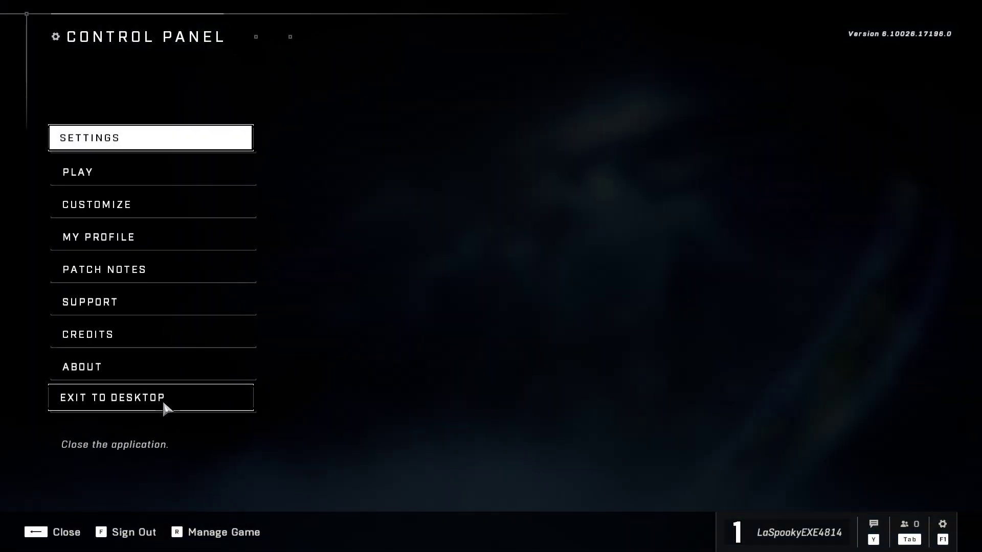
left_click(161, 402)
left_click(483, 324)
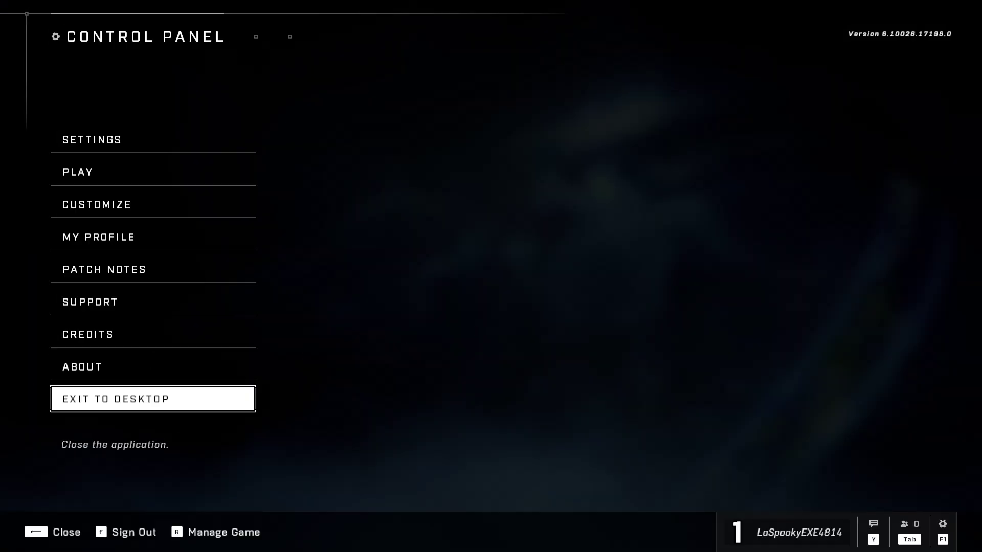